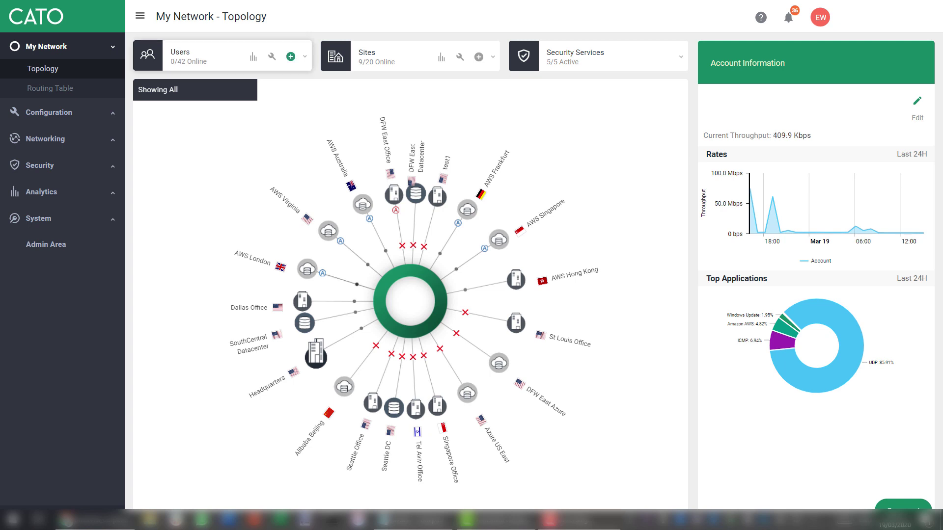
Step: Create user 'Work' 'From Home' with the pasted e-mail address and save it
click(291, 56)
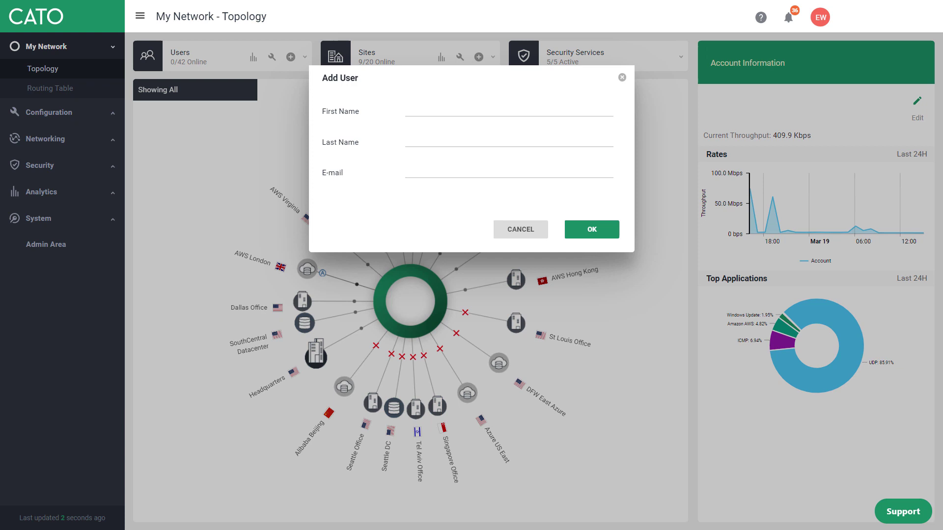
click(509, 110)
text(Work)
key(Tab)
text(F)
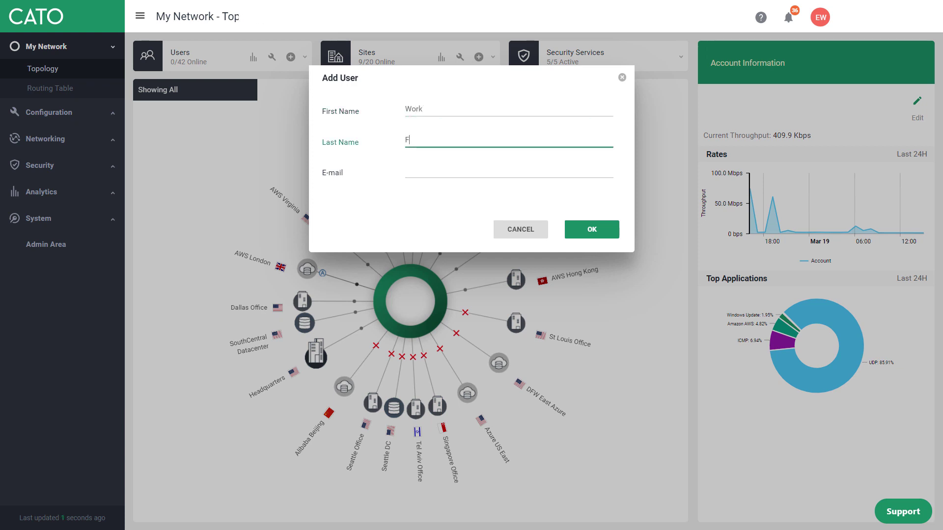
text(rom Home)
key(Tab)
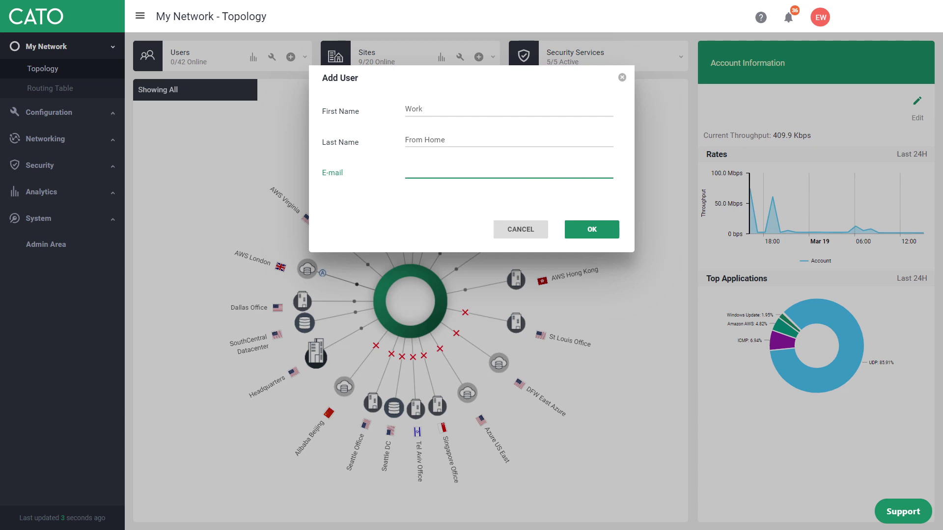
key(ctrl+v)
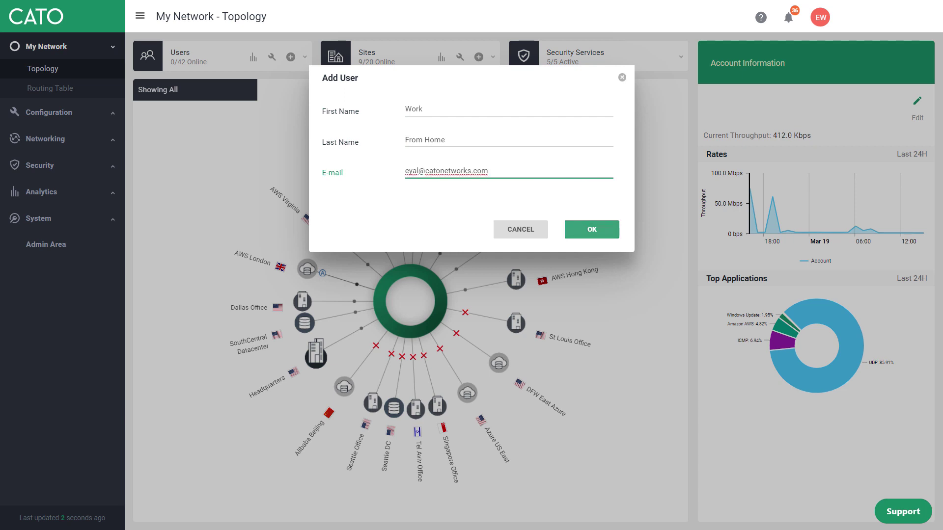
key(Return)
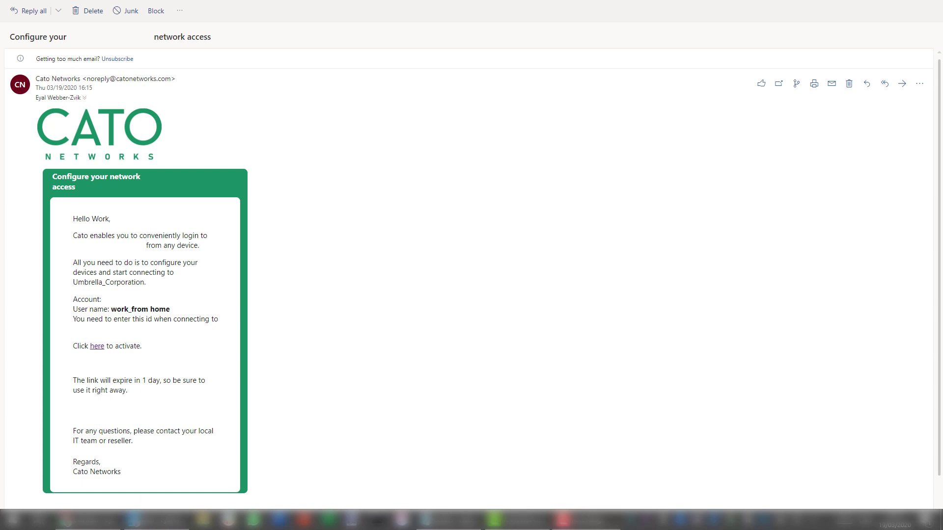
Step: Select the username in the invitation e-mail and follow its 'here' activation link
drag(111, 309, 170, 309)
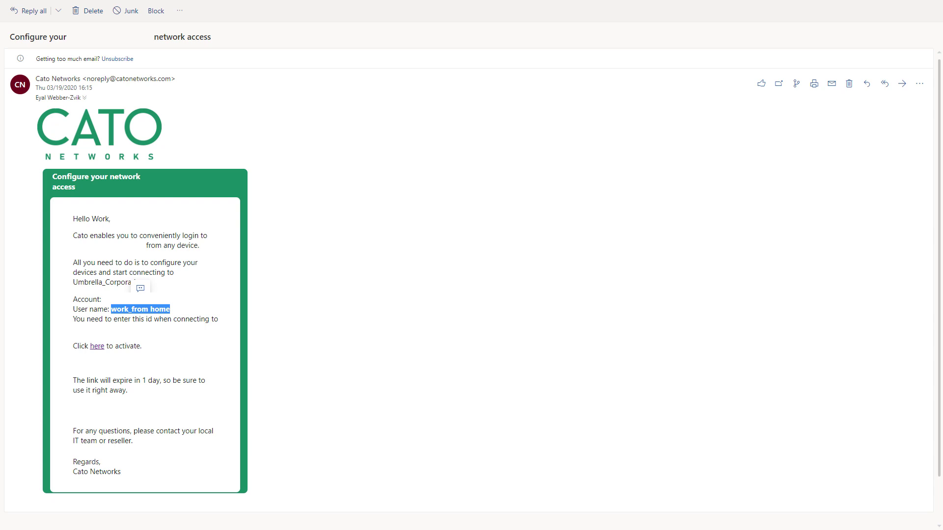
click(97, 346)
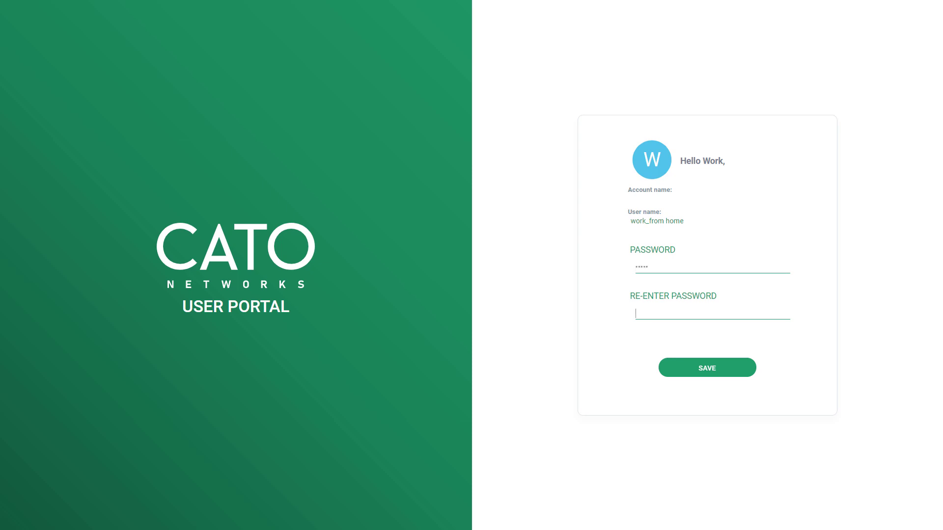
Step: Enter and confirm the new account password, then save it
key(shift+Tab)
key(ctrl+v)
key(Tab)
text(•••••••••••)
key(Return)
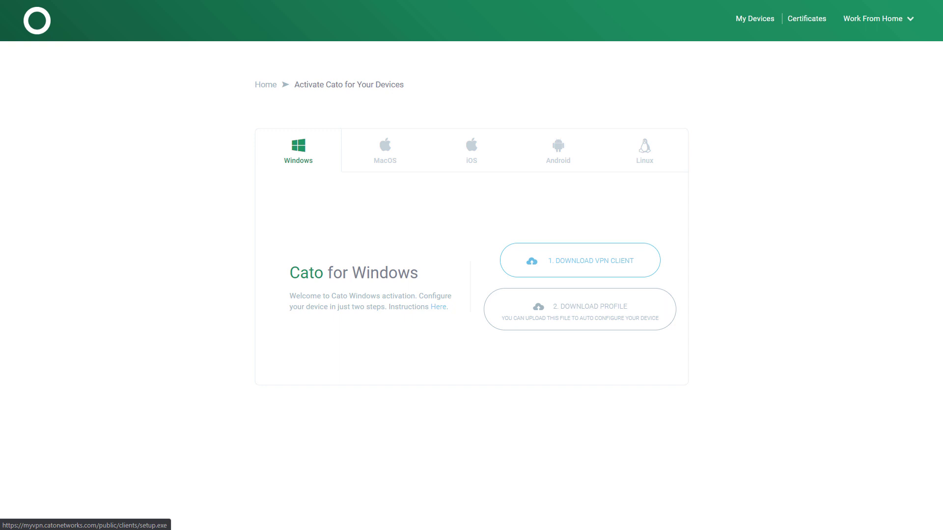
Step: Browse the MacOS, iOS, Android and Linux tabs, then download the Windows VPN client and profile
click(385, 150)
click(471, 149)
click(558, 150)
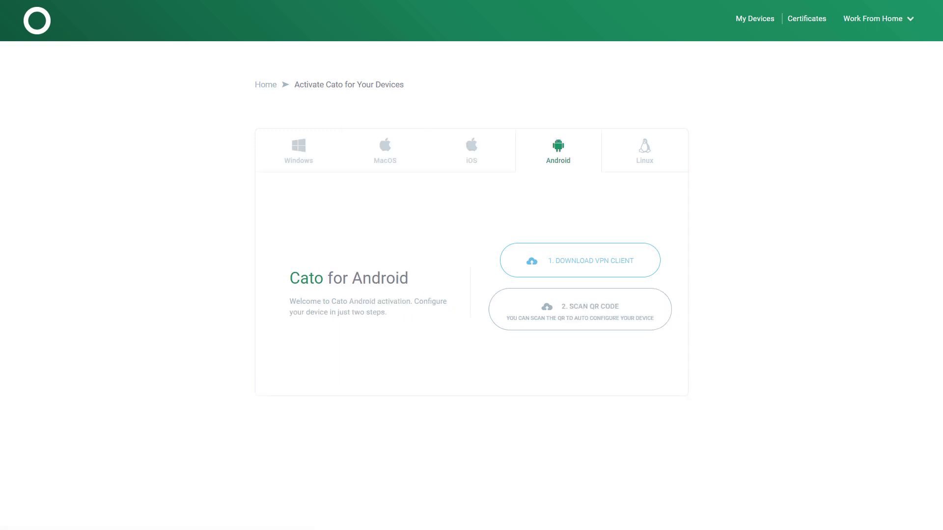
click(644, 150)
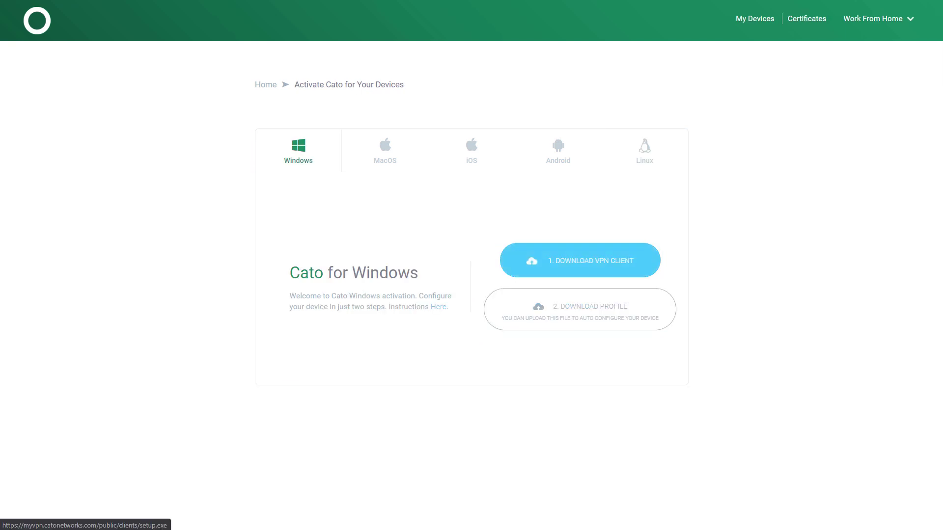
click(580, 260)
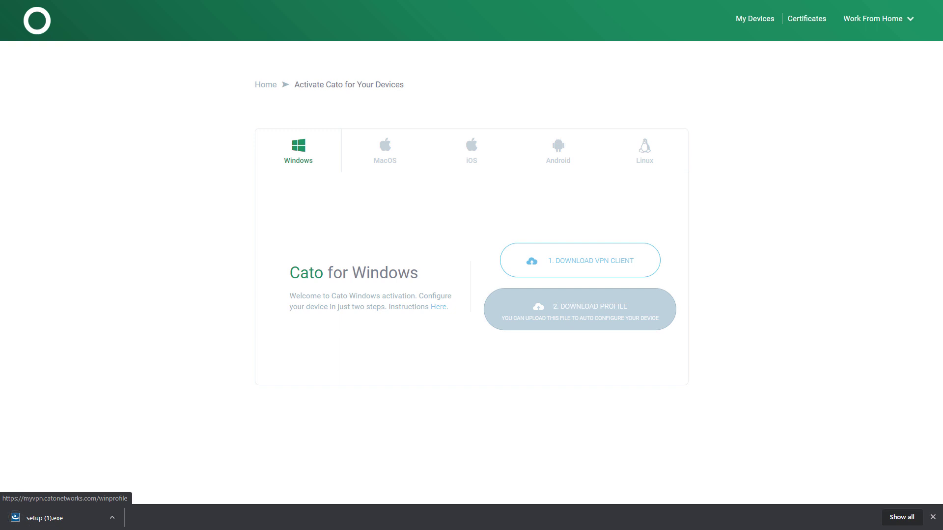
click(580, 309)
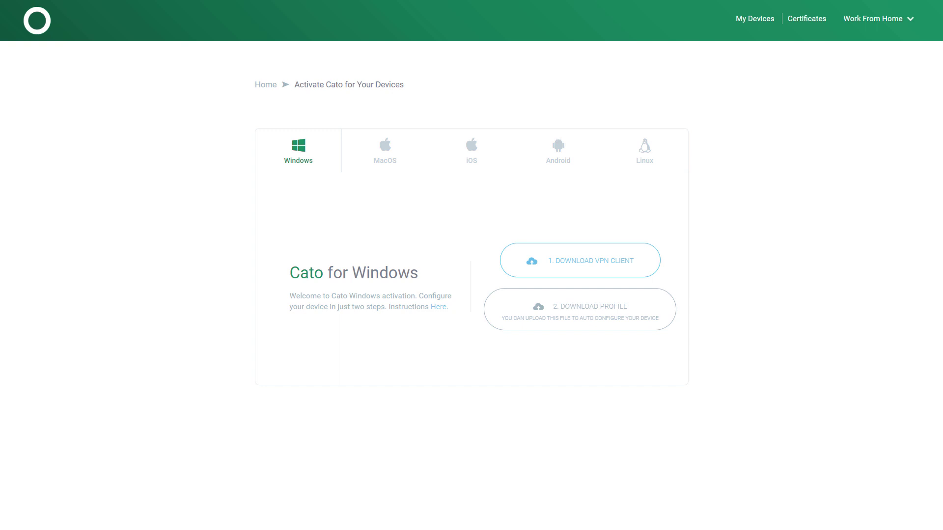
Step: Launch Cato VPN Client from Start search and move its window right
key(super)
text(cato)
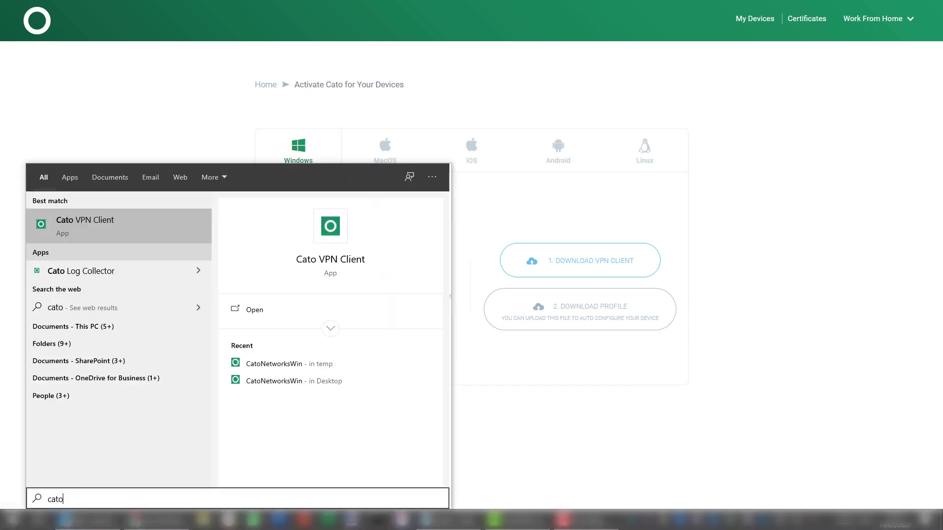
key(Return)
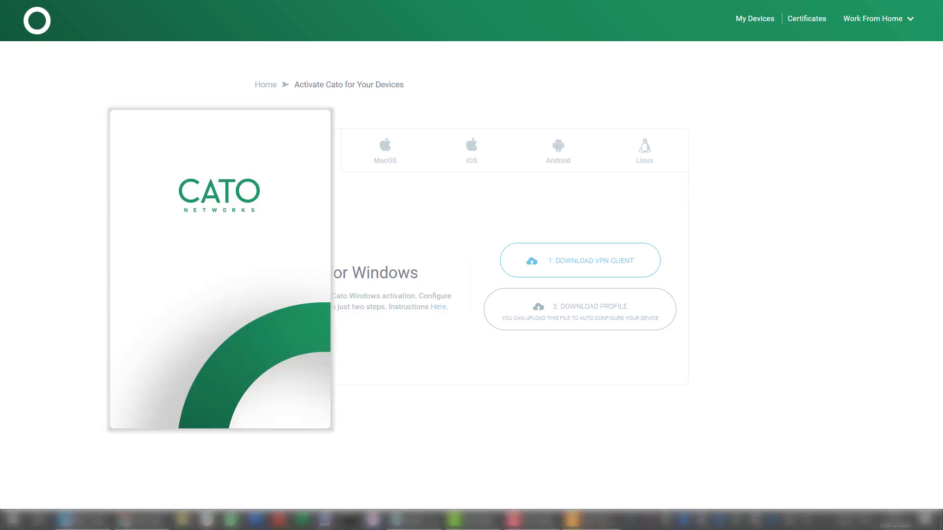
drag(226, 118, 361, 118)
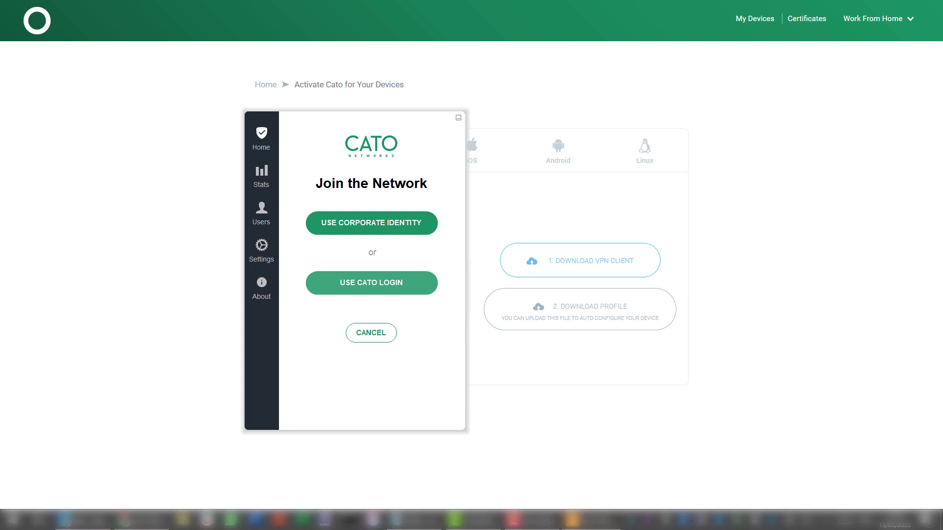
Step: Join via Cato Login with the CatoNetworksWin file, delete the file, and connect
click(372, 283)
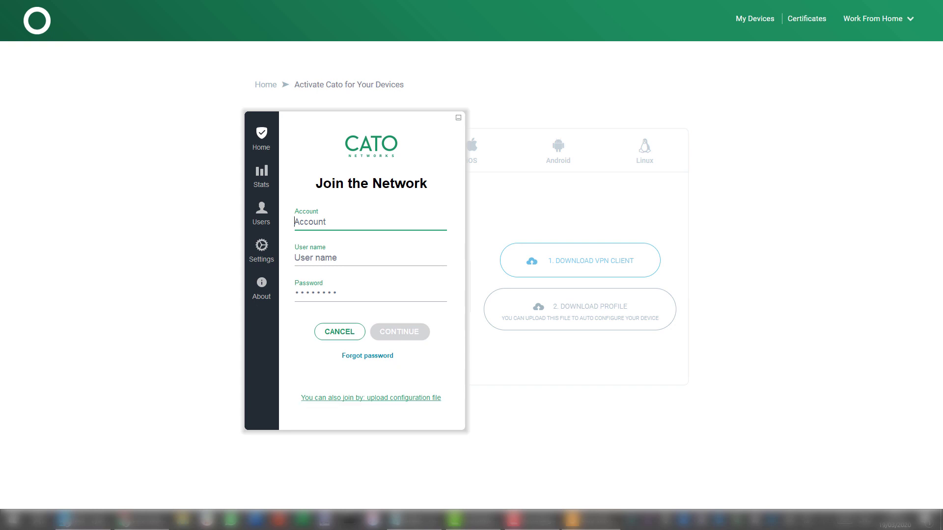
click(404, 398)
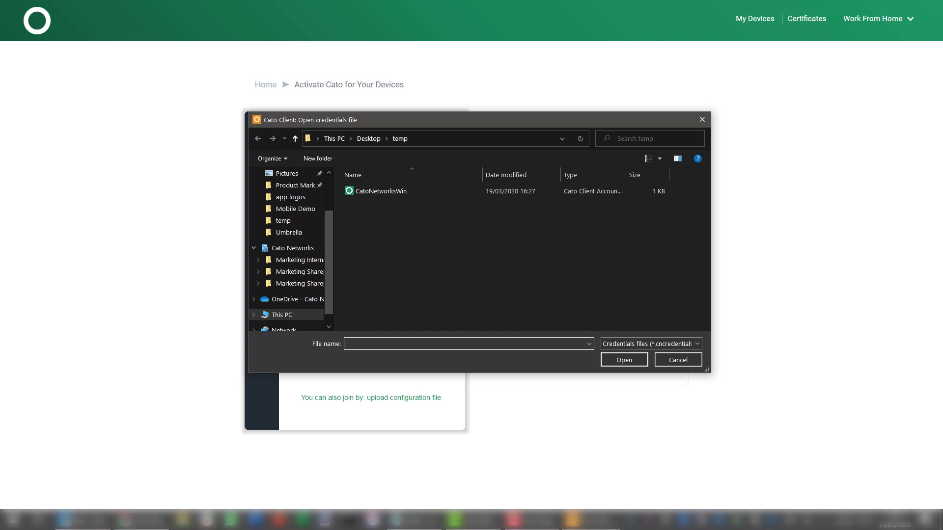
double_click(381, 191)
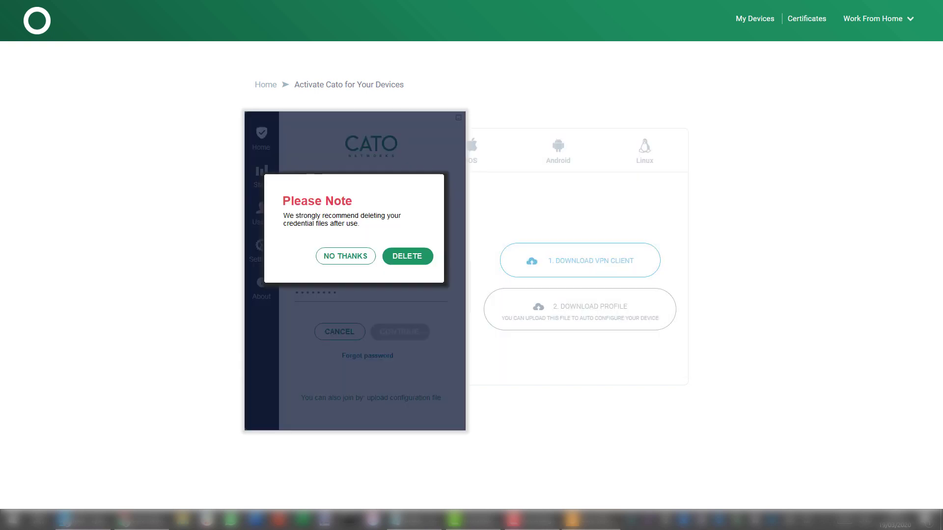
click(407, 256)
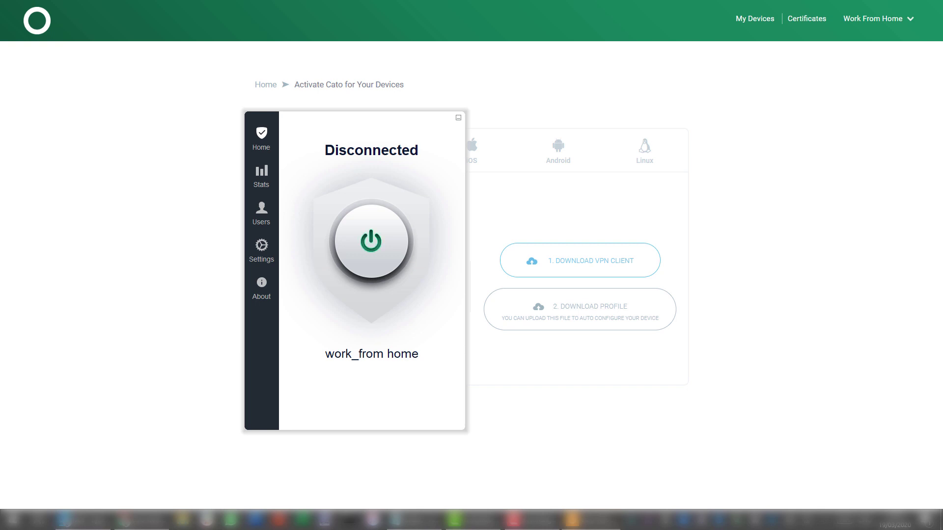
click(371, 241)
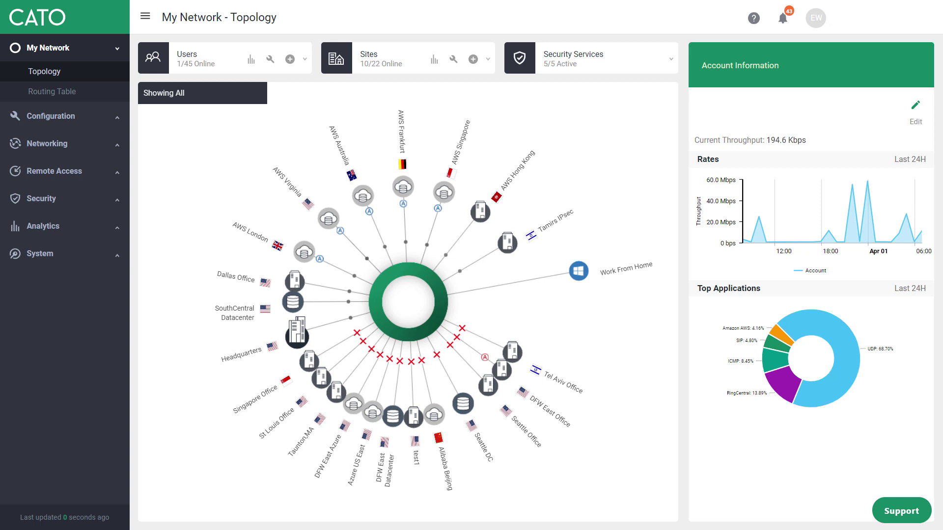
Step: Select the Work From Home node to see its Tel Aviv POP connection details
click(578, 270)
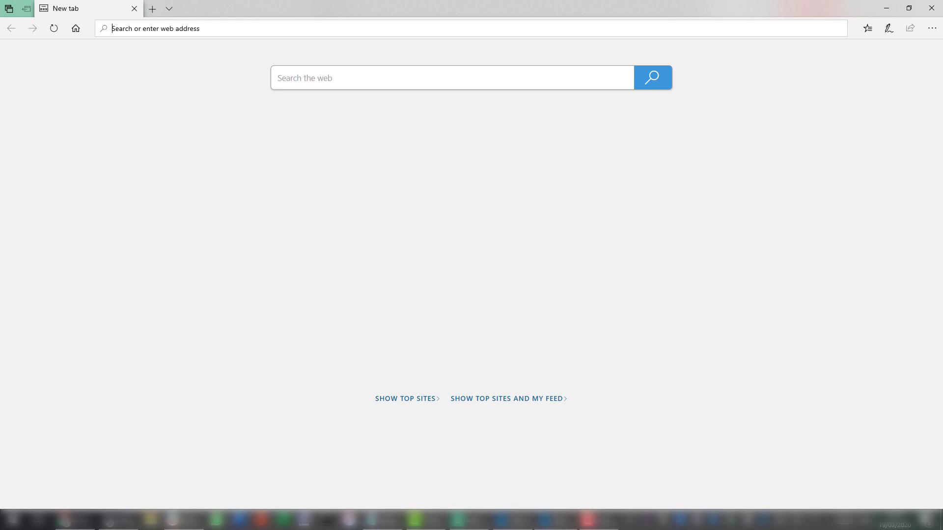
text(888)
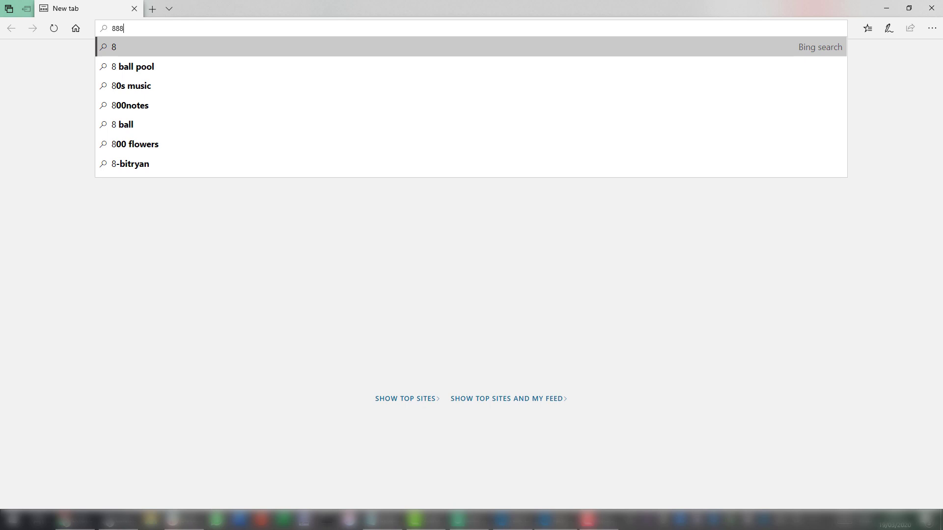
key(ctrl+Return)
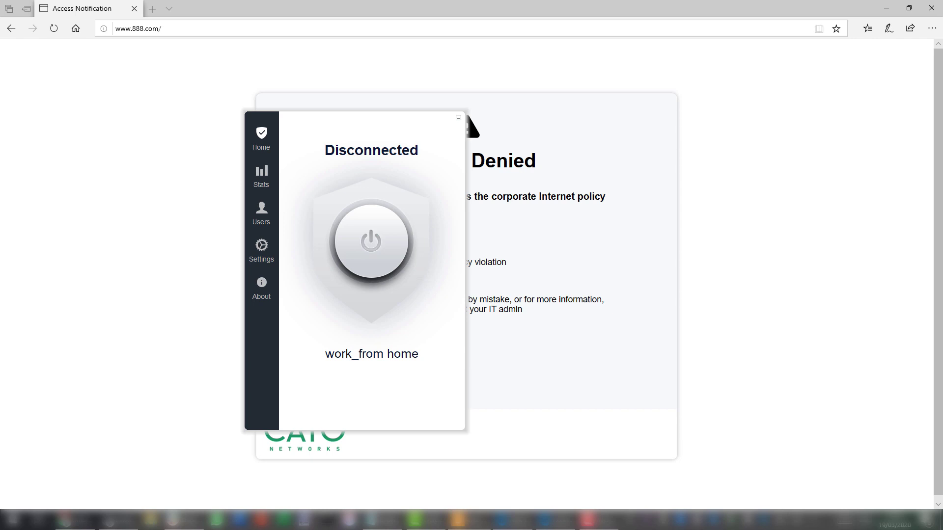
click(344, 28)
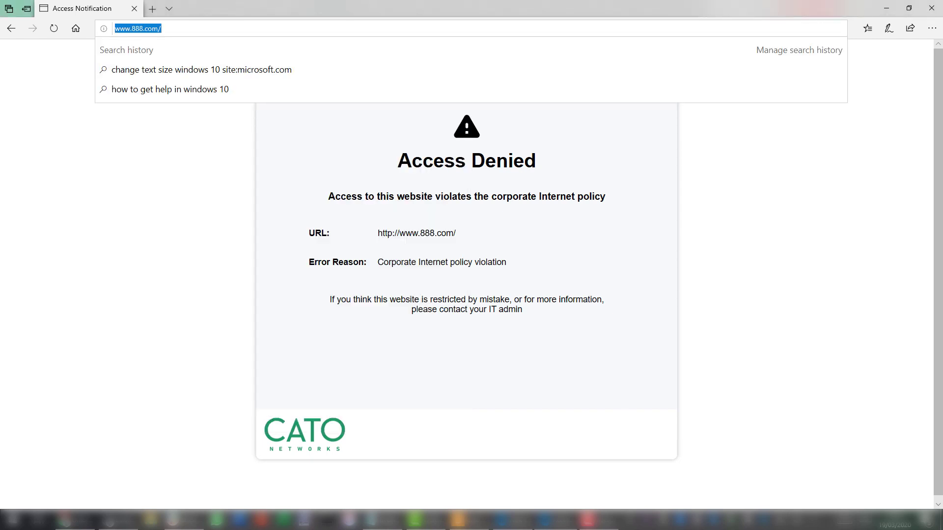
key(Return)
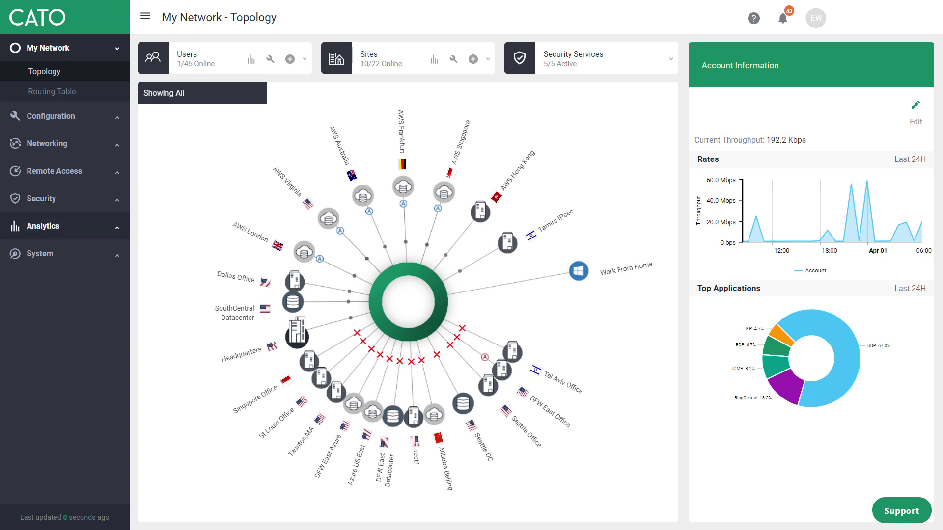
click(43, 226)
click(56, 311)
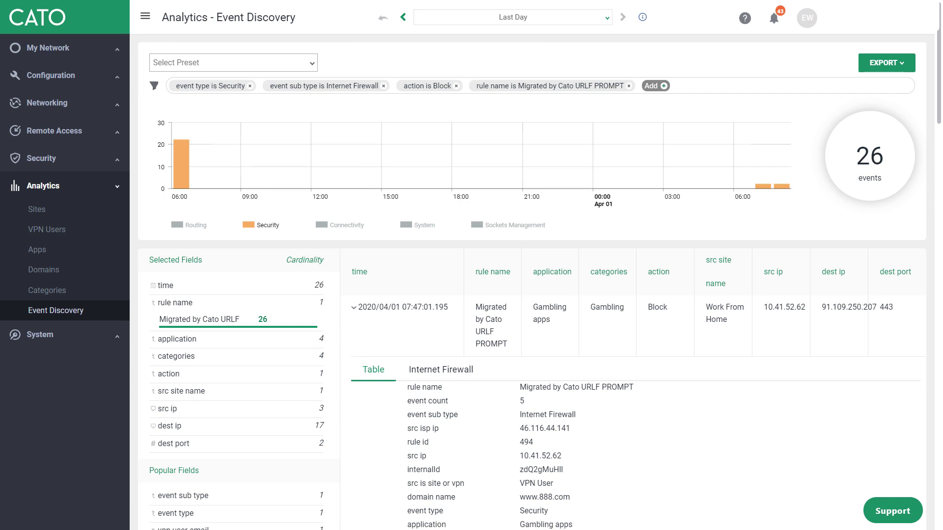
mouse_move(607, 308)
scroll(373, 353, down, 1)
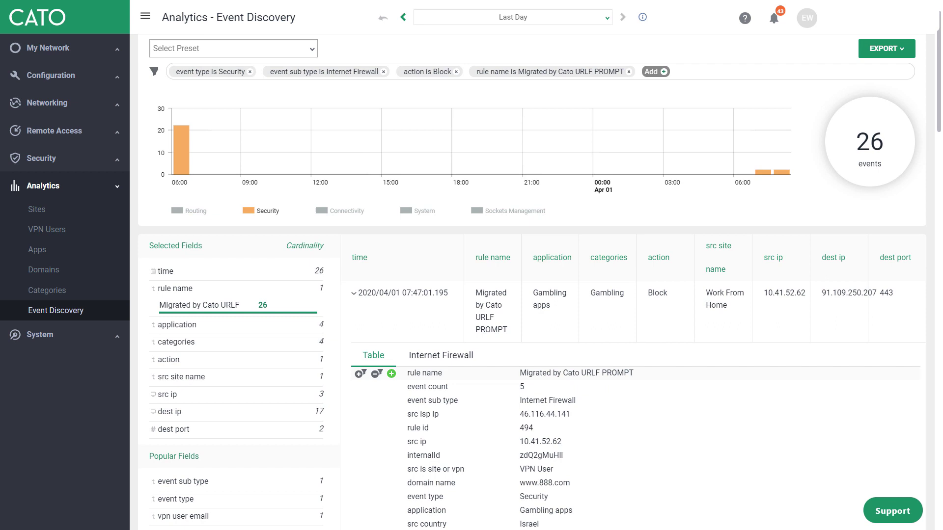
scroll(373, 338, down, 3)
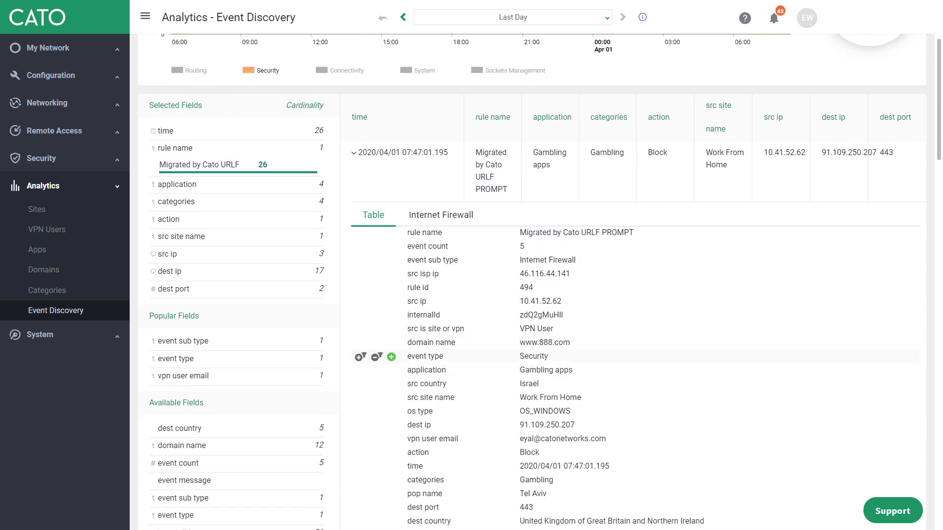
double_click(537, 285)
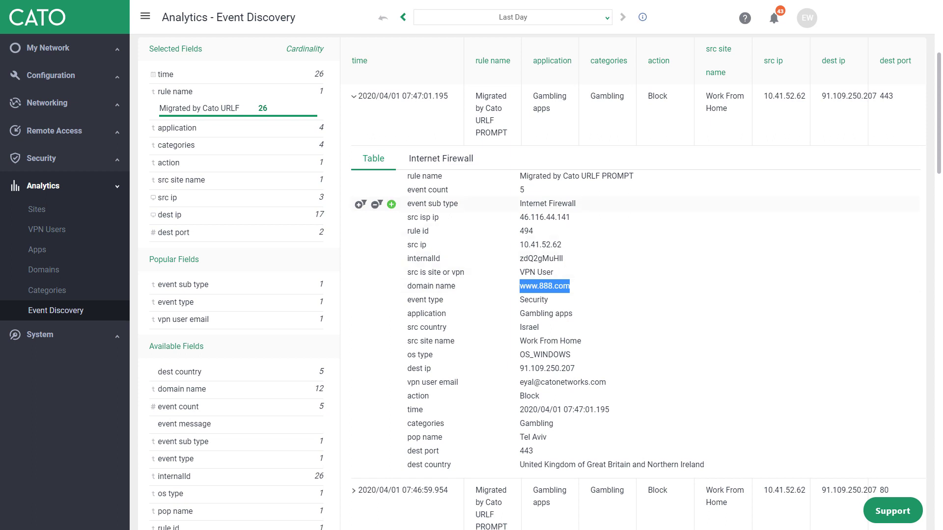
triple_click(546, 203)
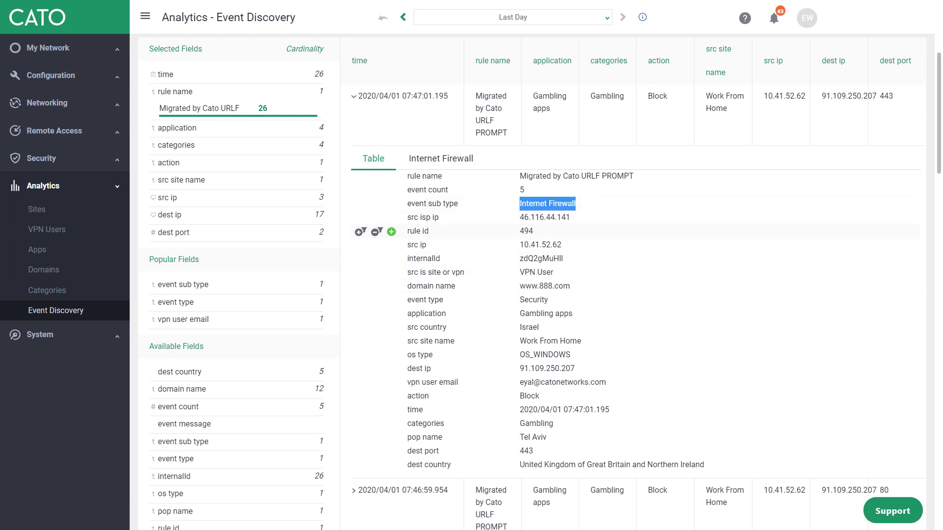
drag(520, 313, 573, 313)
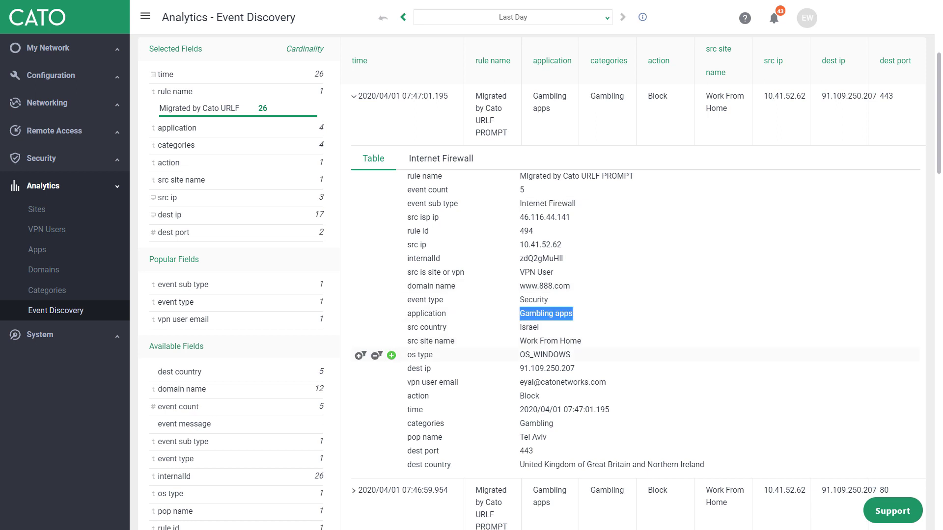
click(540, 354)
double_click(540, 355)
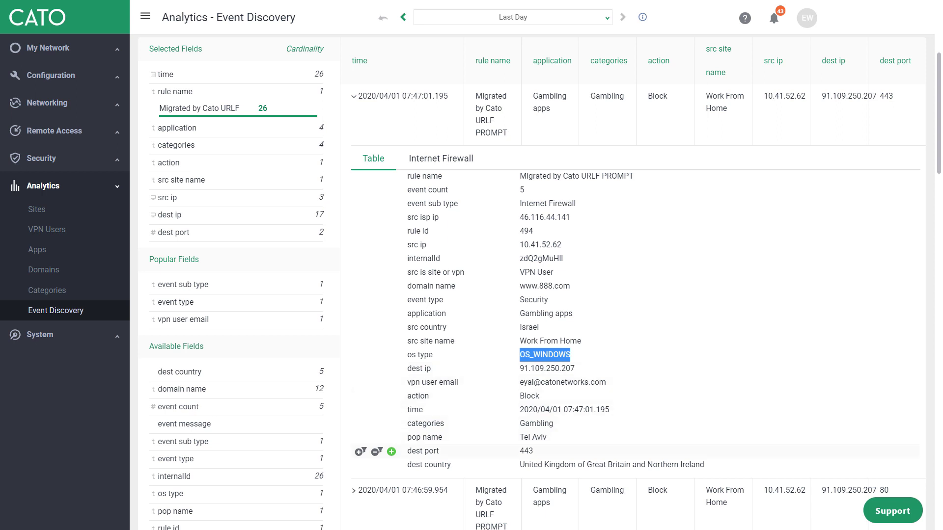
drag(520, 465, 705, 464)
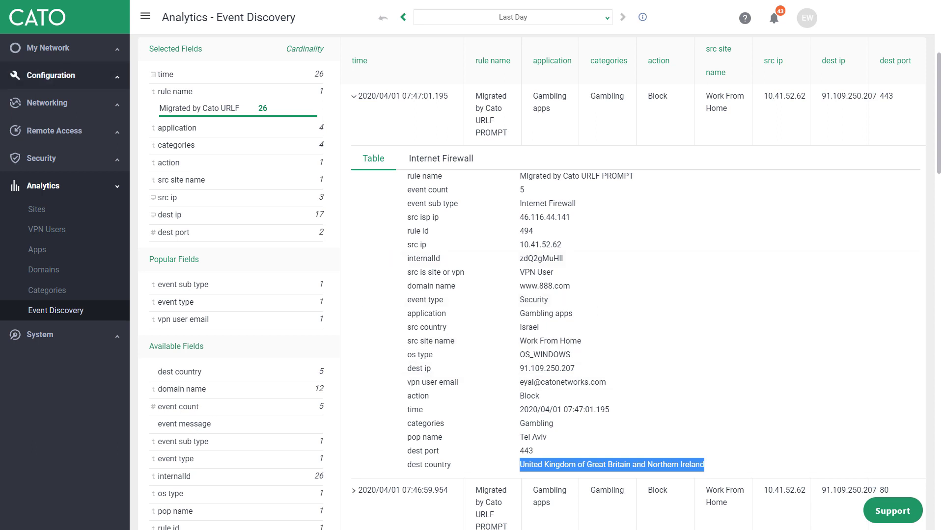
click(48, 47)
click(44, 71)
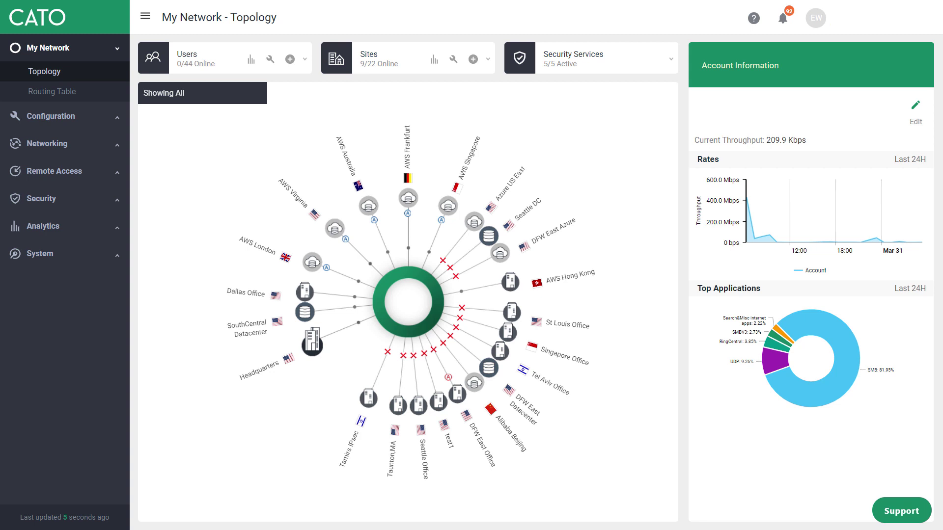
Step: View the AWS Virginia site details, then bring up the VPN client and reposition it
click(294, 194)
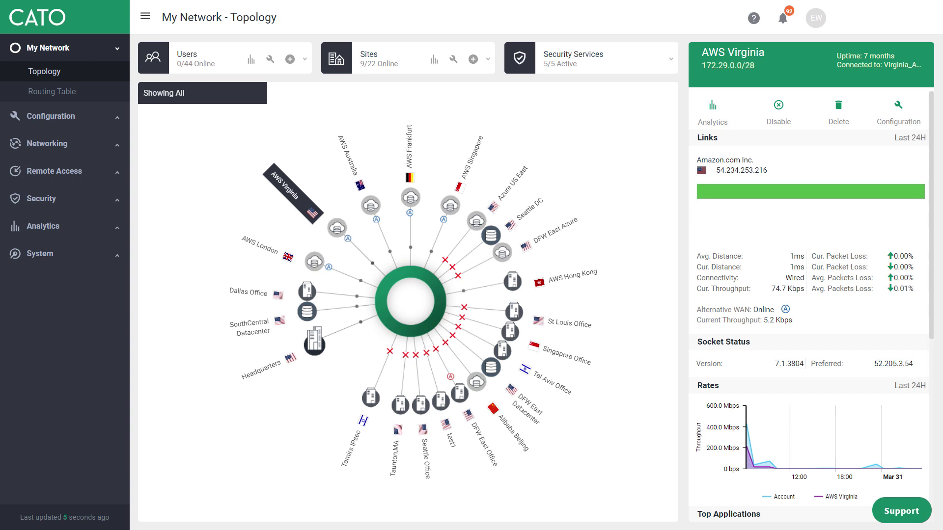
key(Escape)
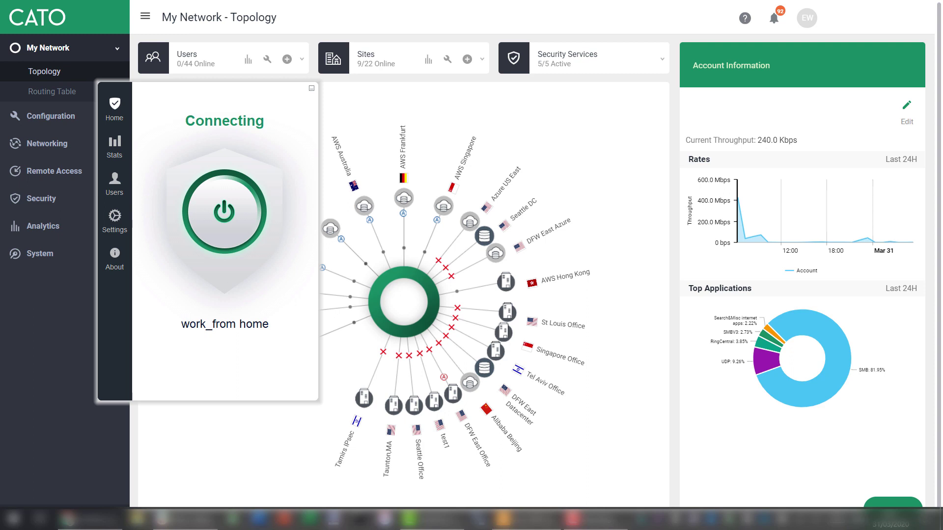
drag(237, 88, 163, 121)
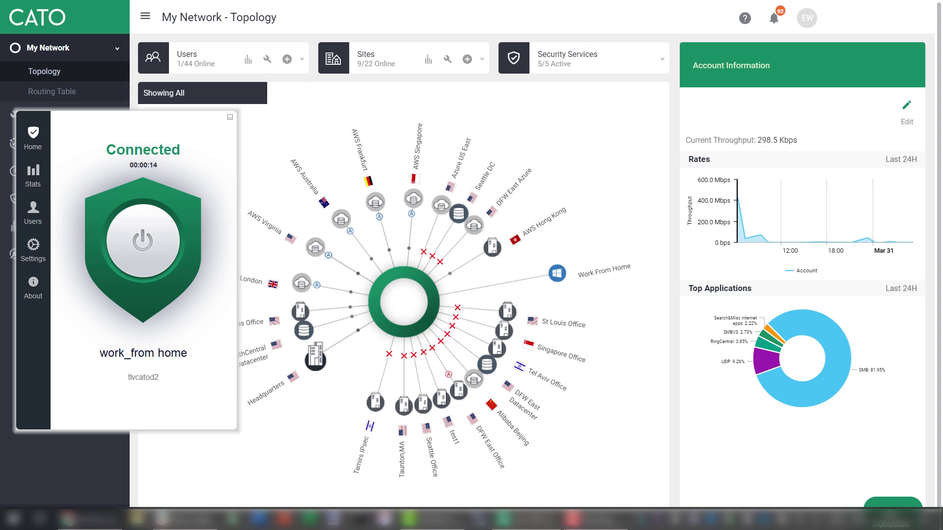
drag(141, 125, 410, 123)
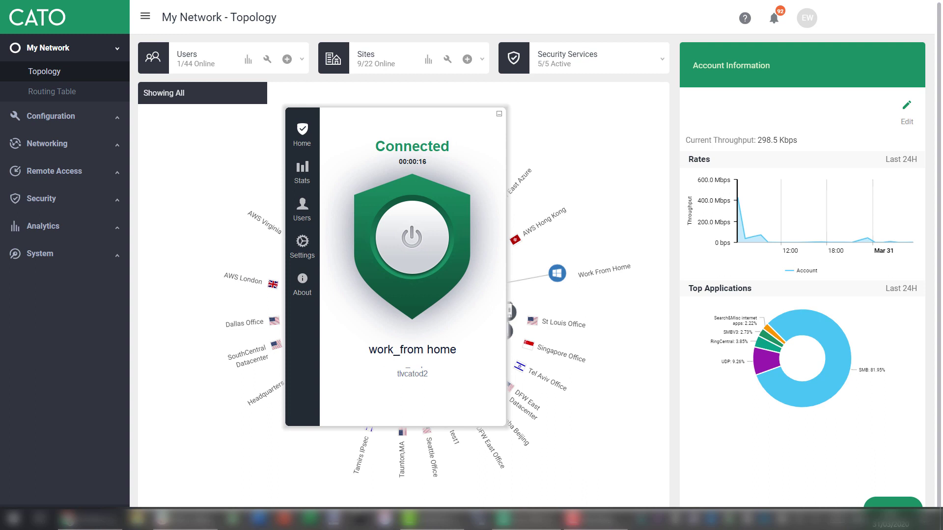
Step: Turn off network rule 1, SMB Acceleration, and save the settings
click(46, 143)
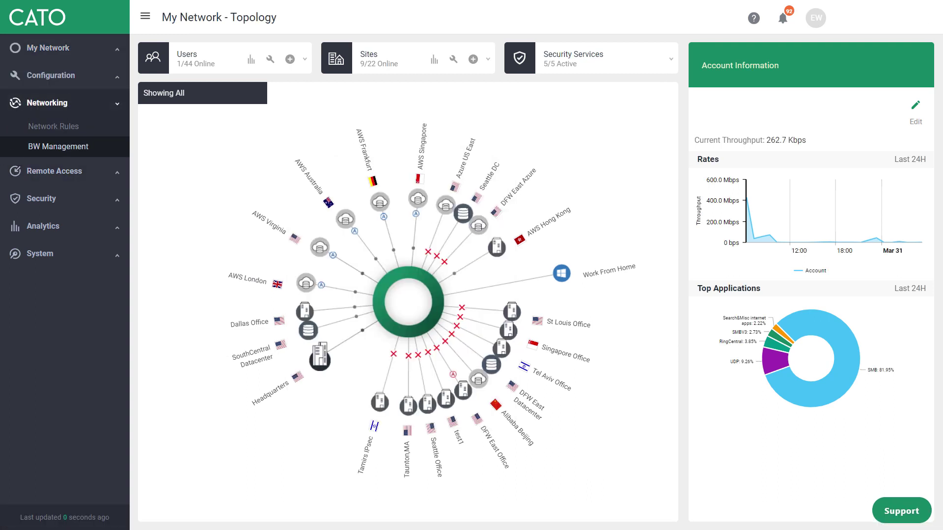
click(53, 127)
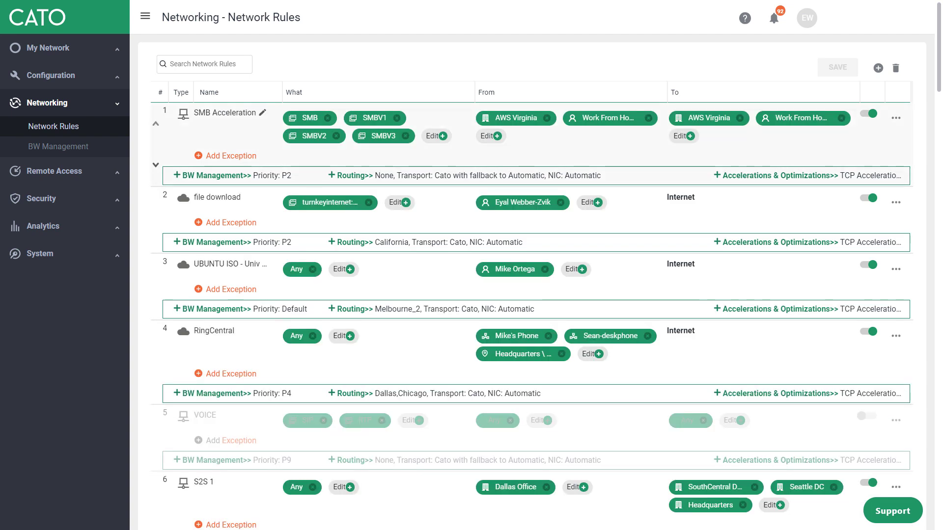
click(868, 114)
click(837, 66)
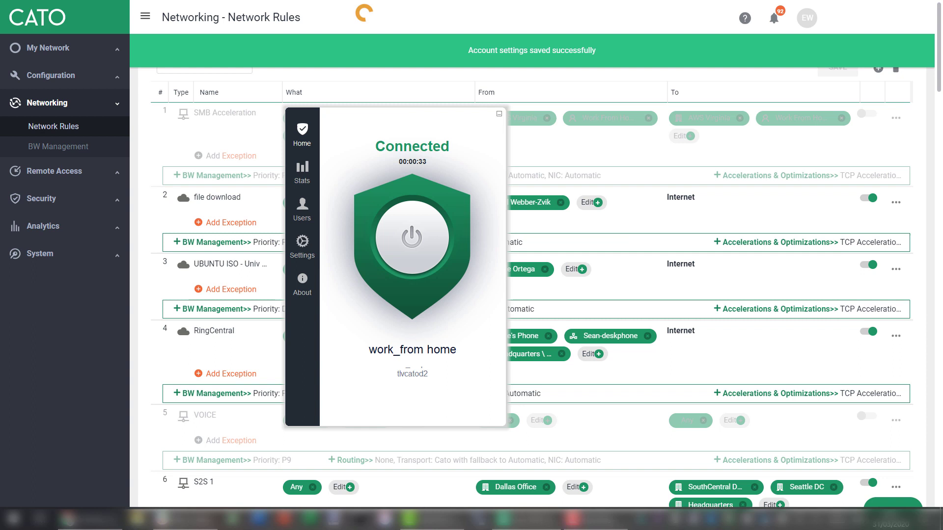
Step: Rearrange the windows and start the 5 MB test against \\172.29.1.18\public
drag(444, 116, 171, 54)
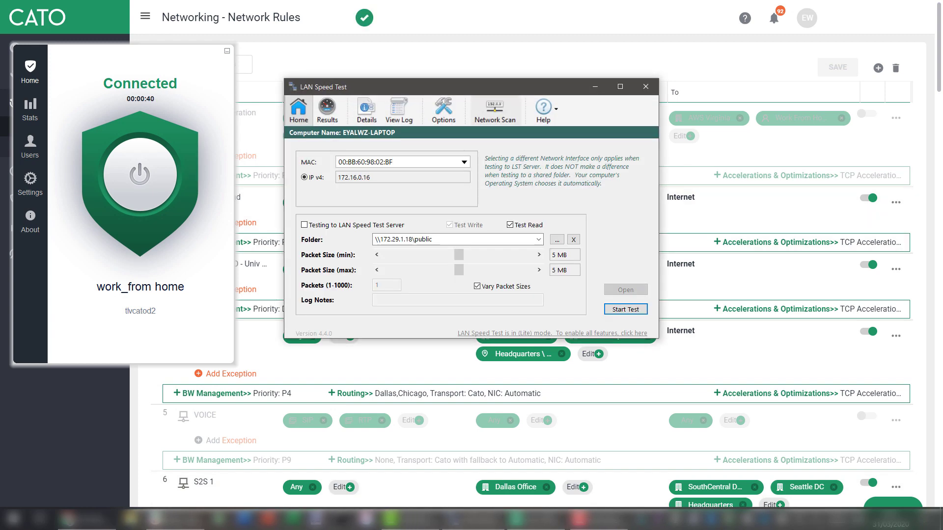
drag(497, 84, 463, 16)
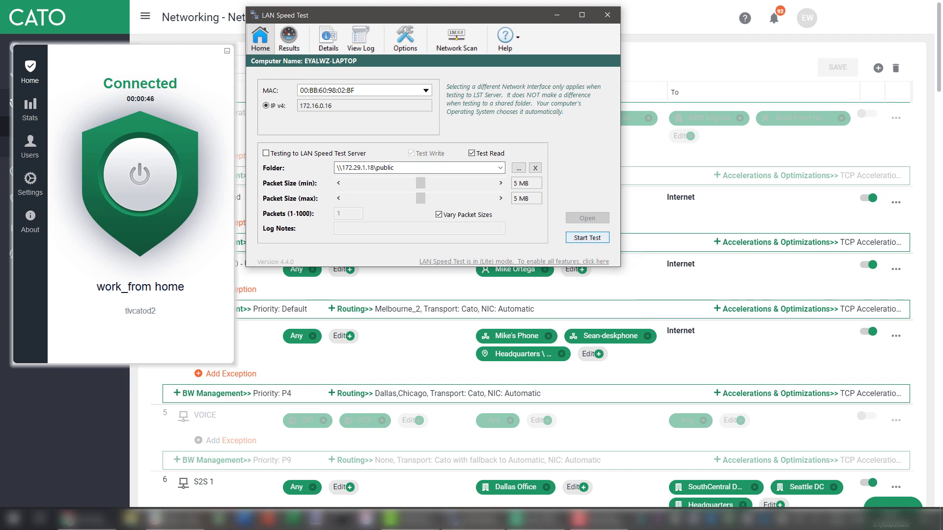
key(Return)
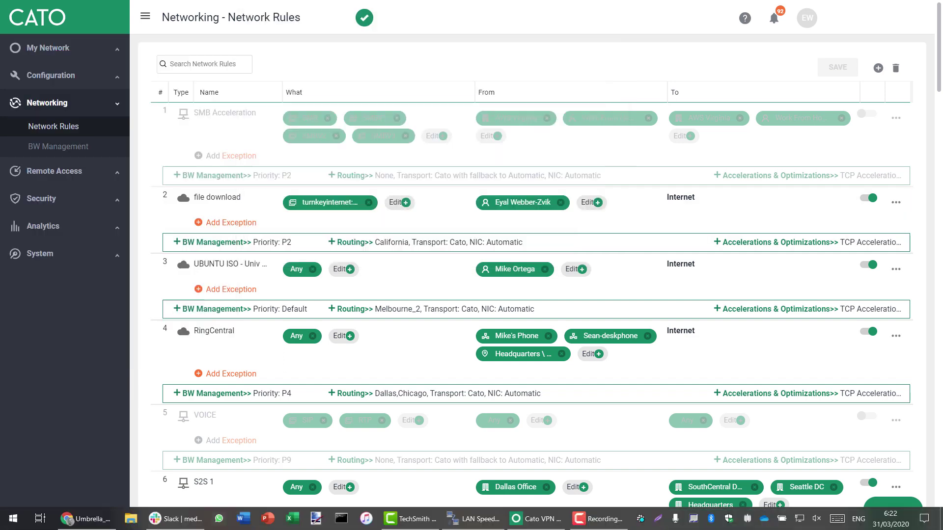
Step: Re-enable and save the SMB Acceleration rule, then run another LAN speed test
click(868, 114)
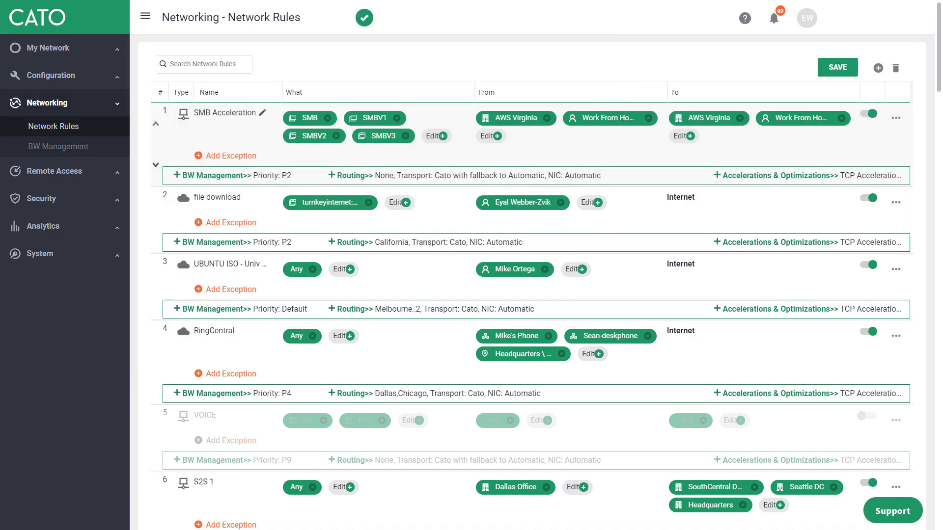
click(837, 67)
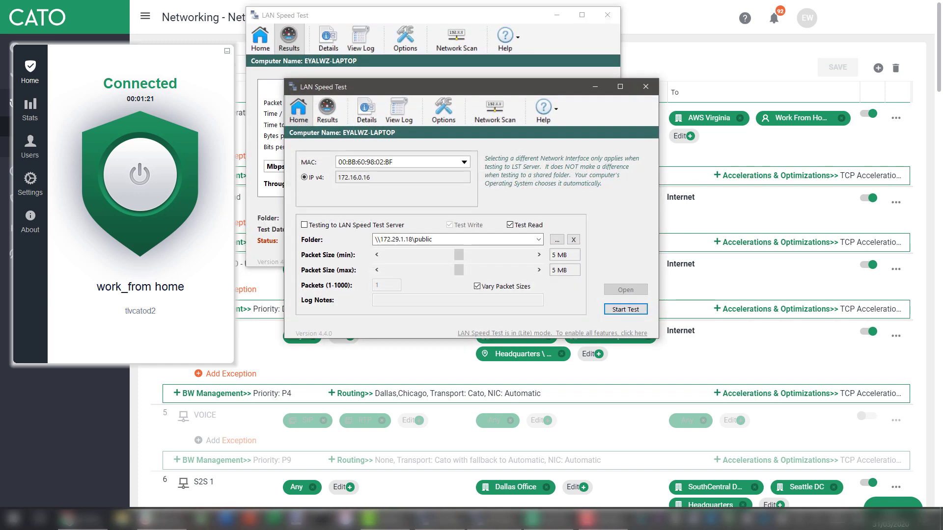
drag(468, 83, 440, 224)
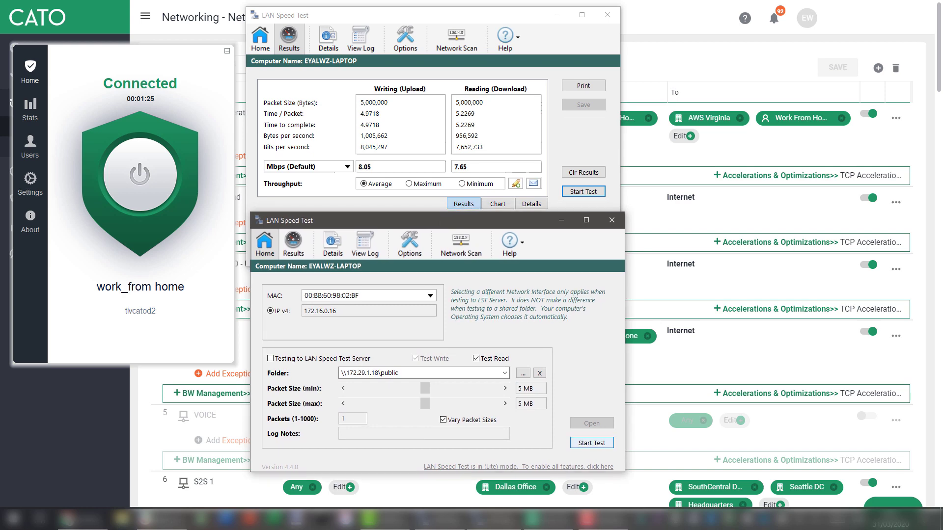
click(591, 443)
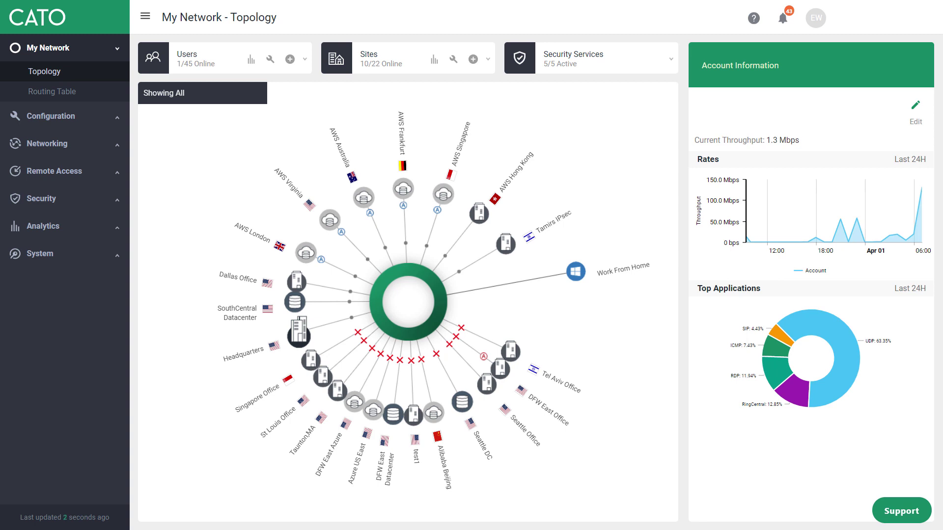
Step: Launch Remote Desktop Connection from Windows search and connect to 172.29.1.18
key(super)
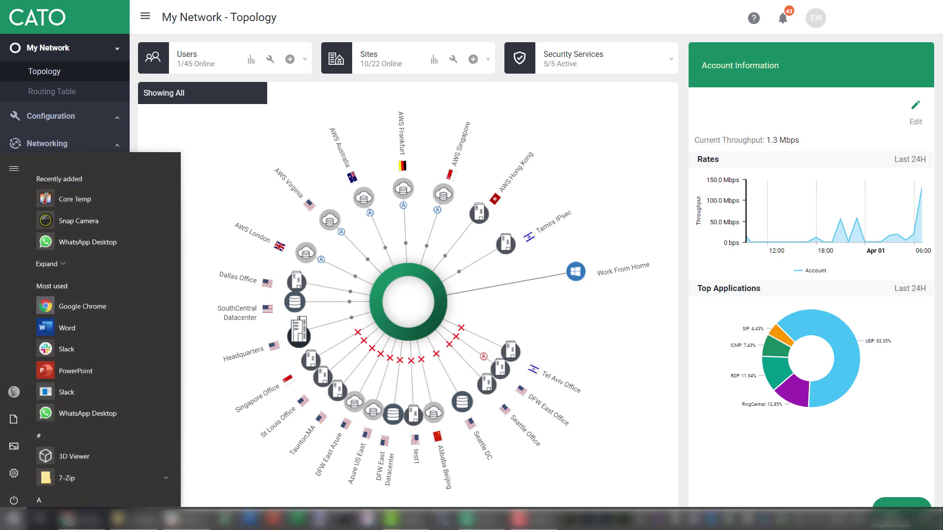
text(remo)
key(Return)
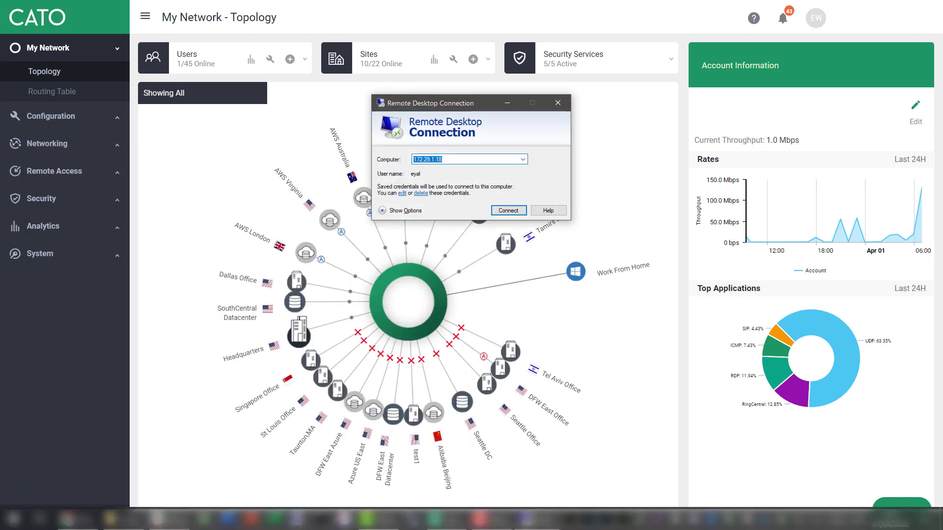
key(Return)
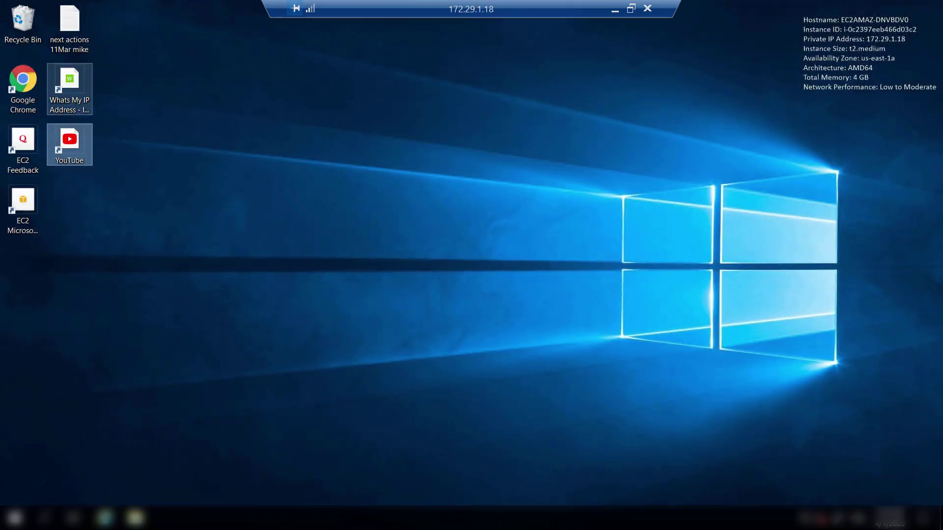
Step: Open the Whats My IP Address shortcut and select the Ashburn, Virginia location details
click(69, 81)
key(Return)
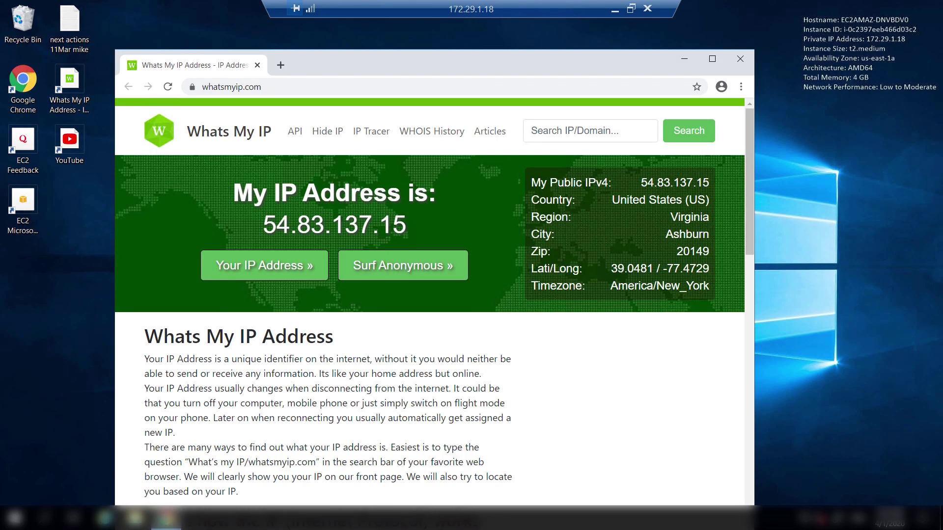
double_click(687, 234)
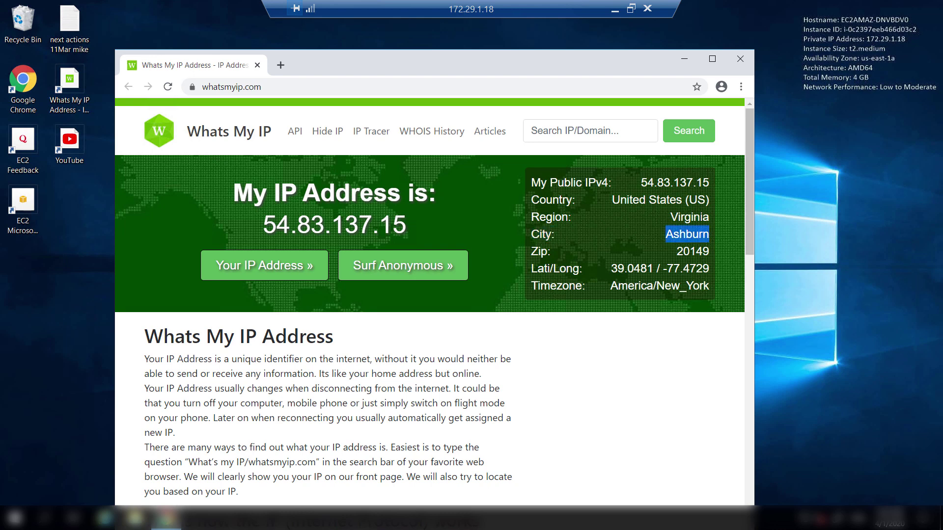
triple_click(550, 217)
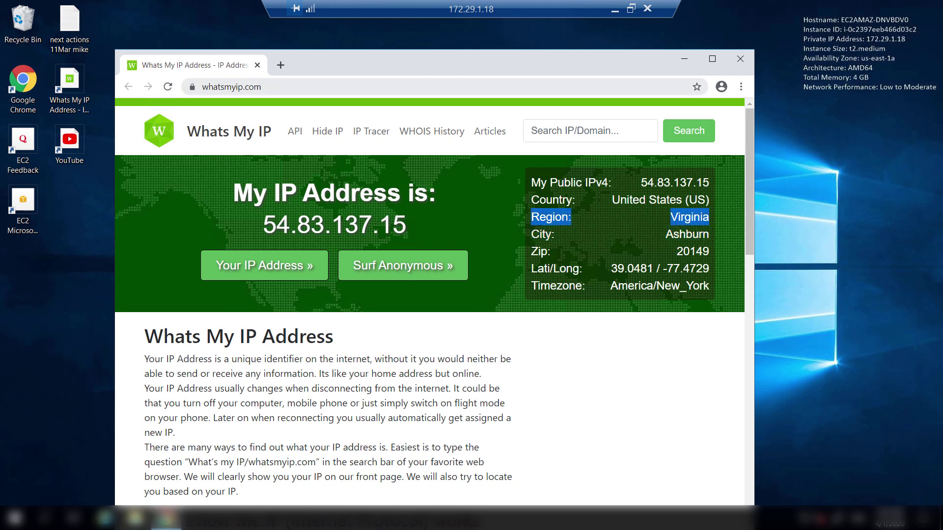
Step: Confirm 888.com is blocked, then open the Cato Networks video from the YouTube shortcut
click(231, 87)
text(888)
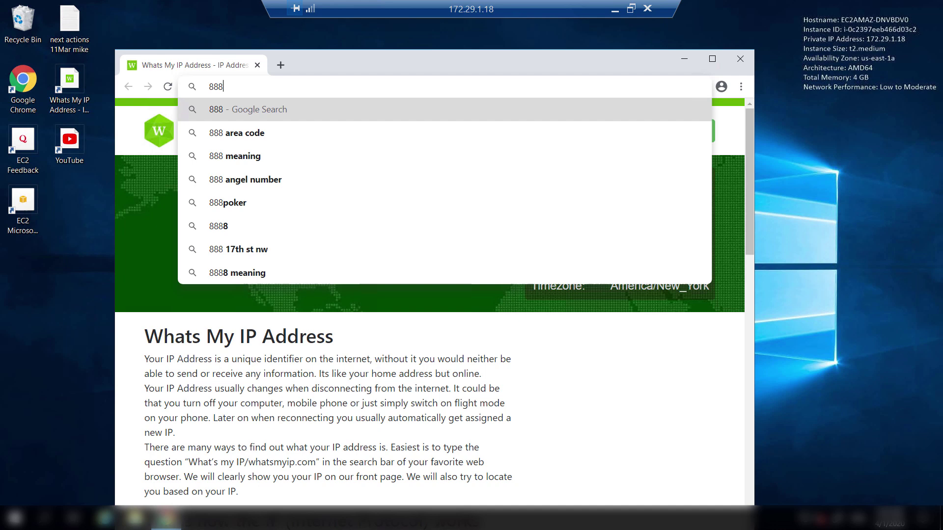
key(ctrl+Return)
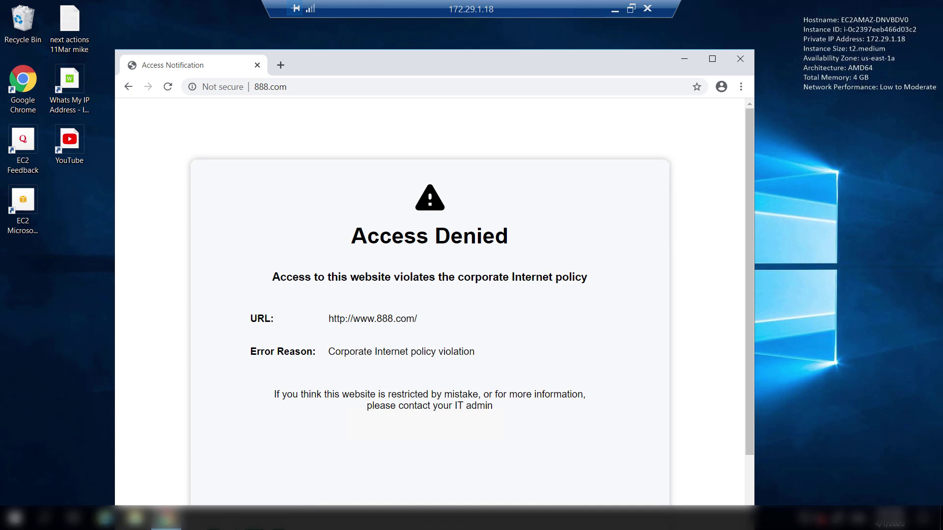
double_click(69, 142)
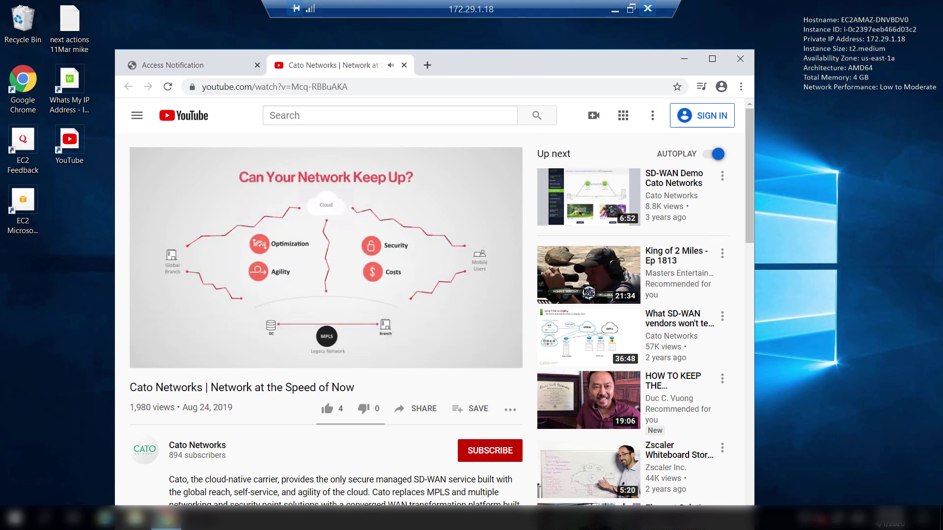
Step: Disconnect the remote desktop session to the AWS server, confirming with OK
click(648, 8)
click(506, 285)
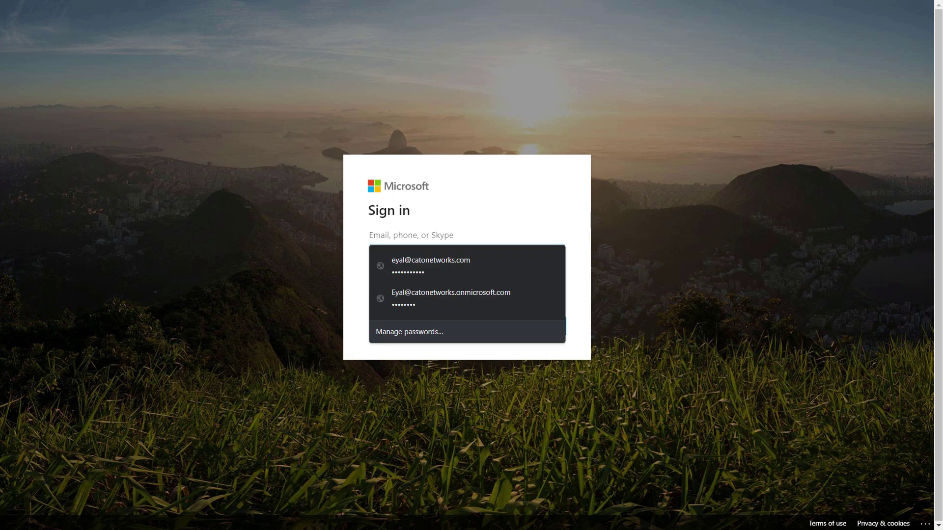
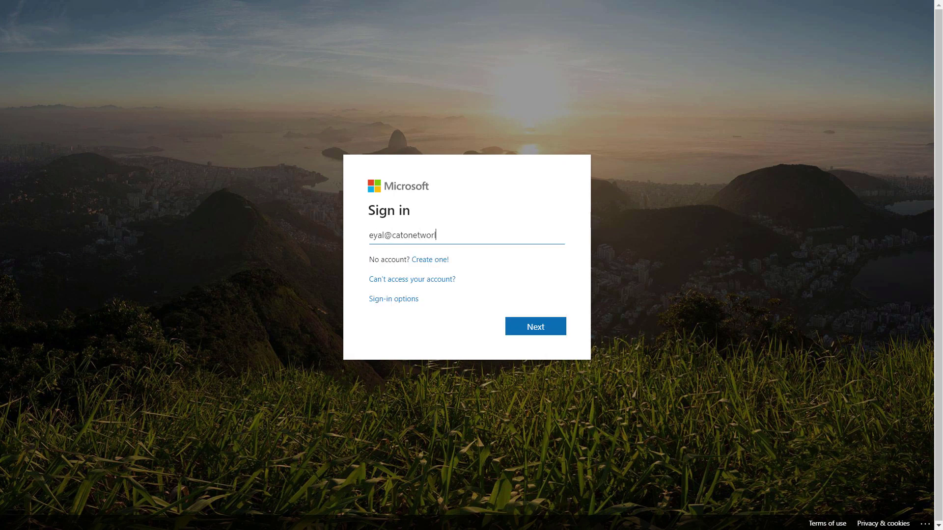
Step: Enter the work e-mail, choose Work or school account, and submit the account password
key(Return)
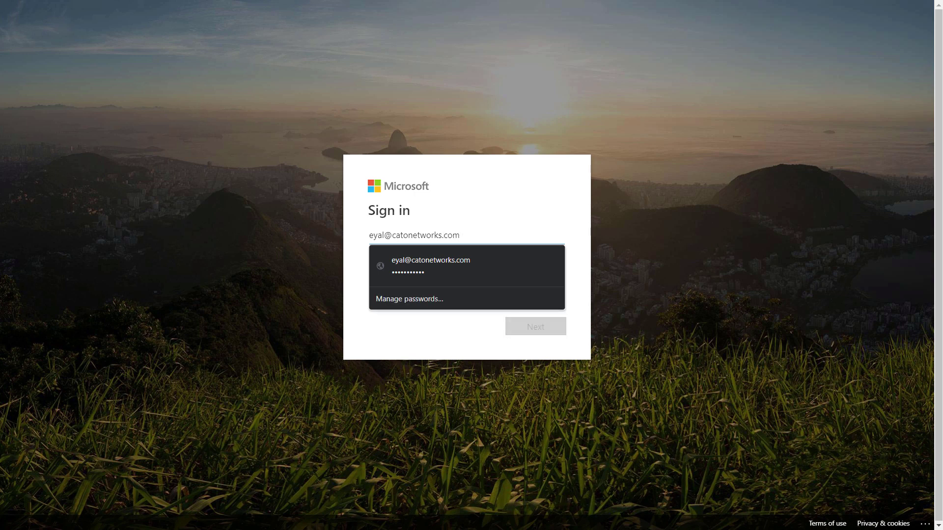
key(Return)
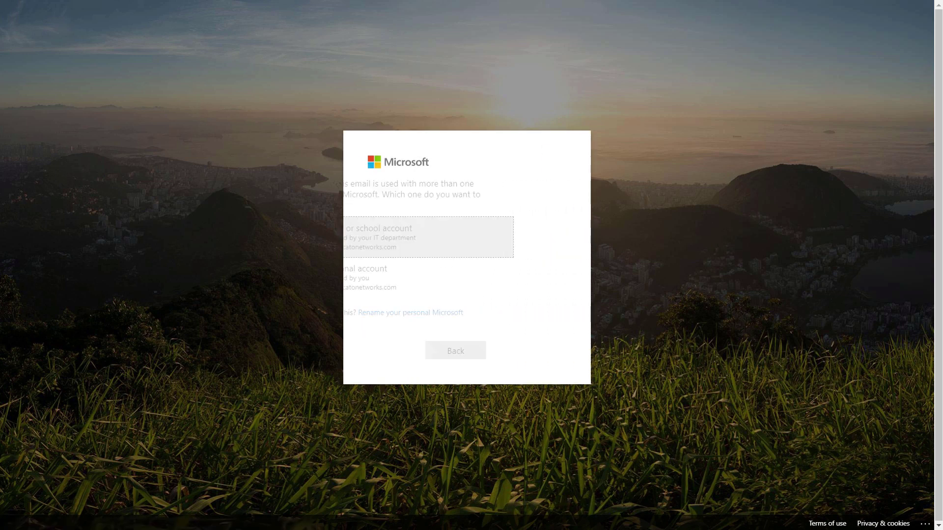
text(***********)
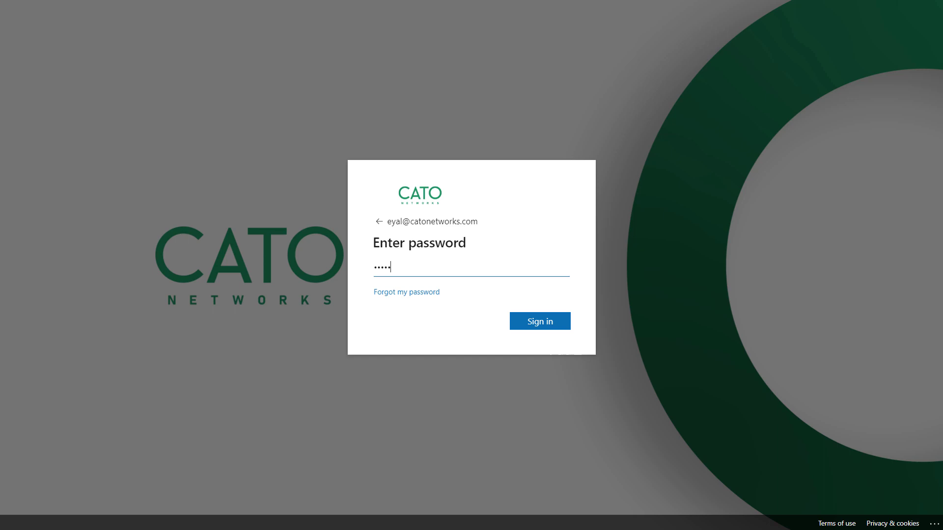
key(Return)
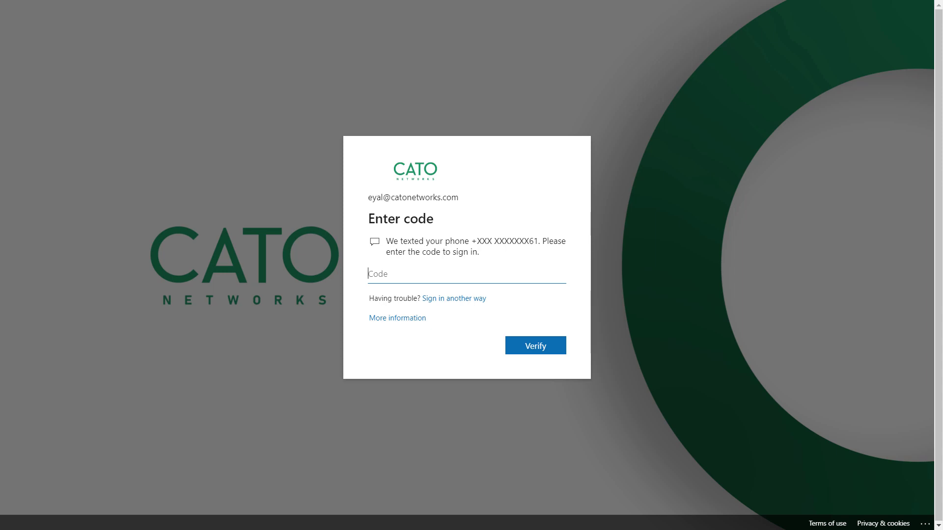
Step: Enter the texted verification code, tick Don't show this again, and stay signed in
key(Return)
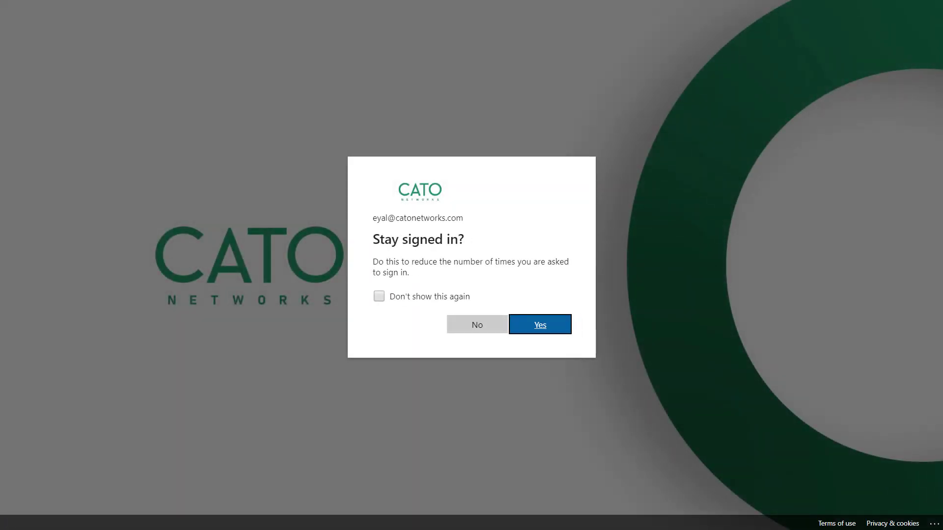
click(379, 296)
click(540, 324)
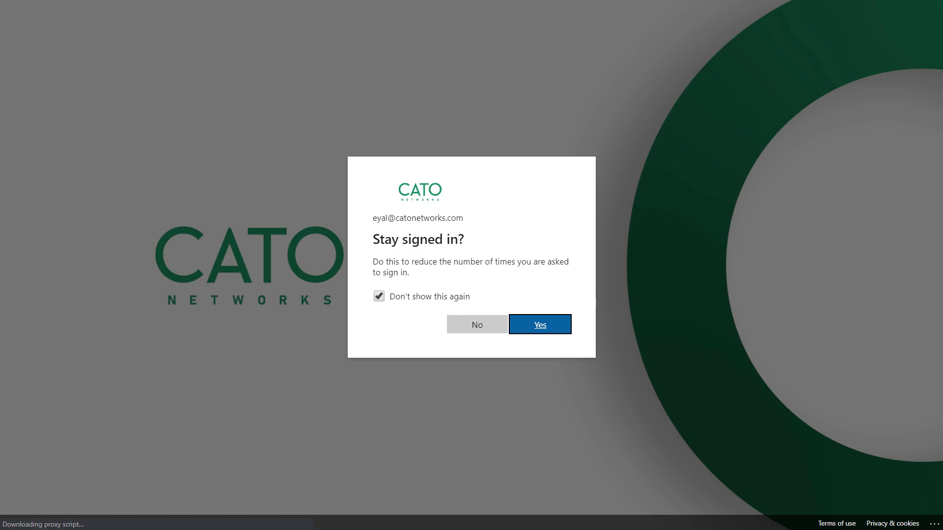